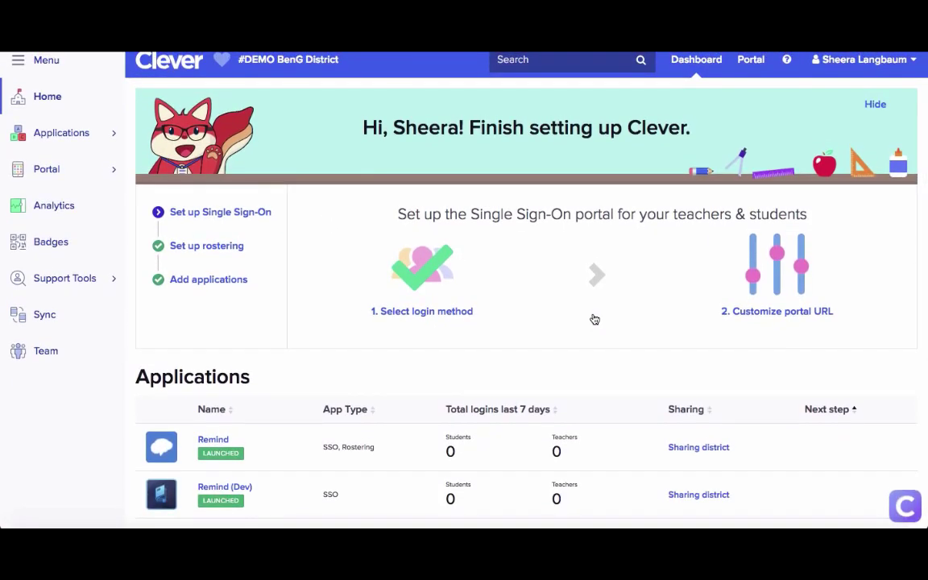
# - Search the catalogue of applications that can be added in Clever for "Rem"
pyautogui.moveTo(112, 139)
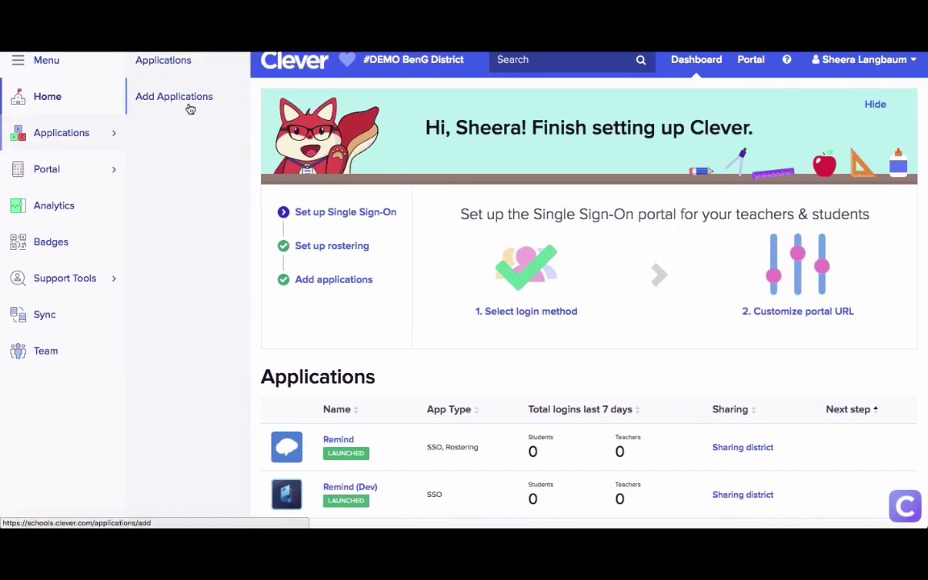
pyautogui.click(190, 109)
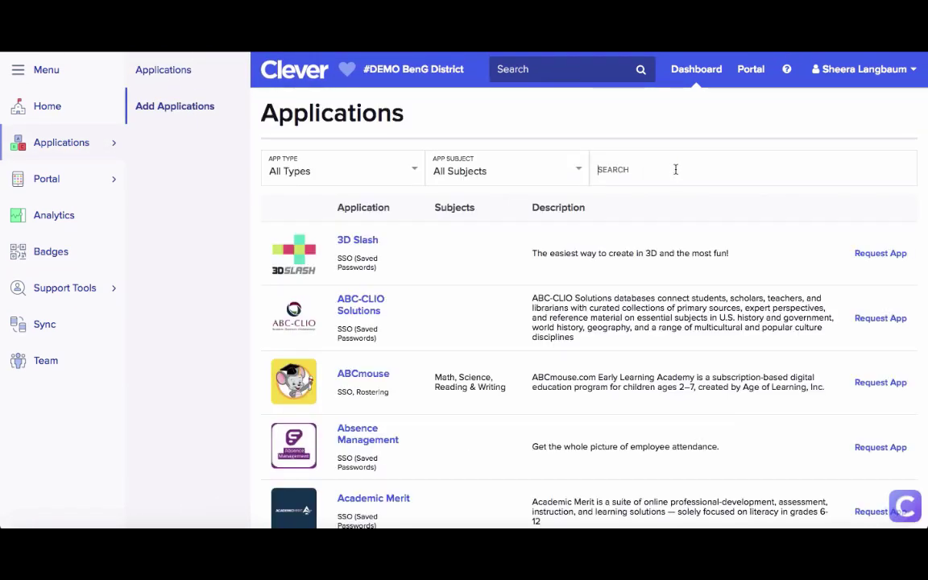
pyautogui.click(676, 169)
pyautogui.write('Rem')
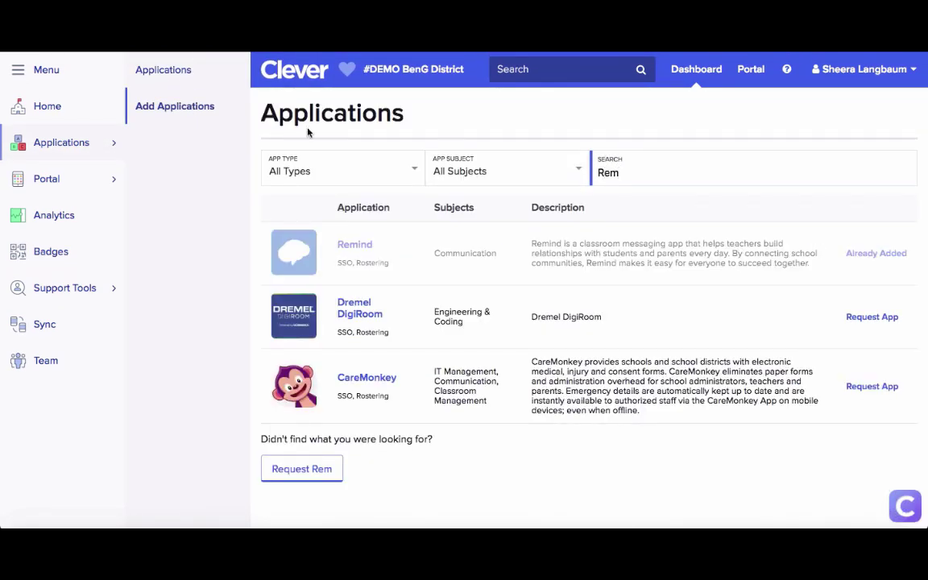
# - Open the district sharing settings of the installed Remind application and review the alternative data sharing types
pyautogui.click(166, 70)
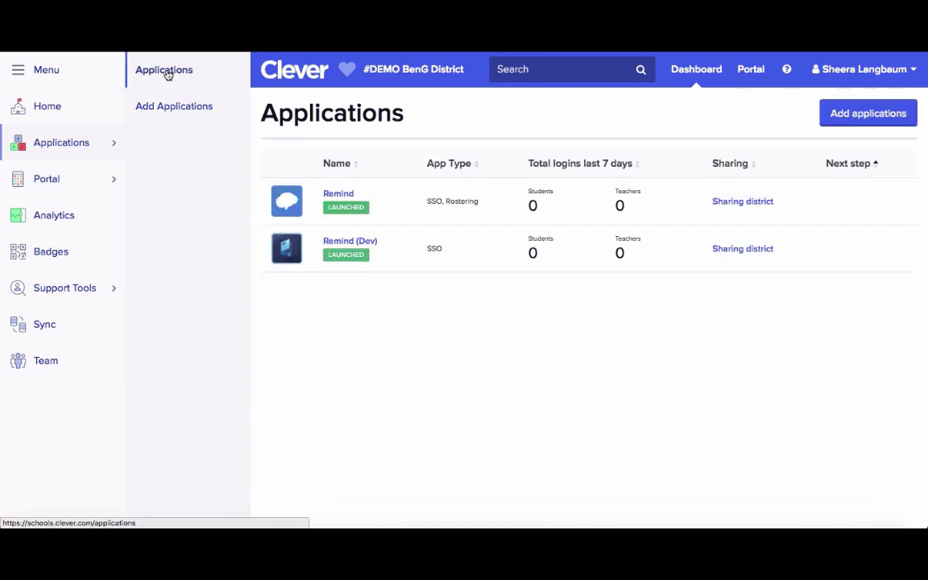
pyautogui.click(736, 203)
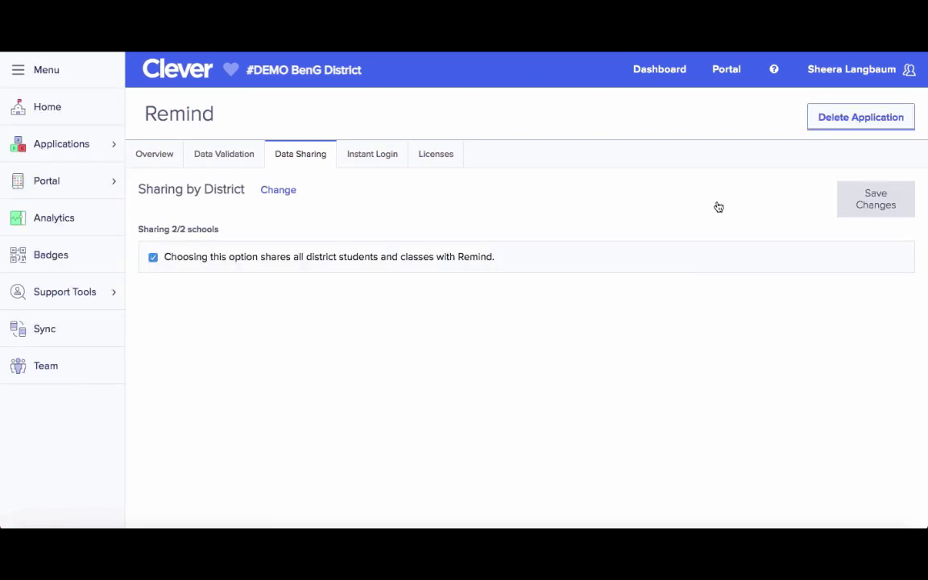
pyautogui.click(281, 192)
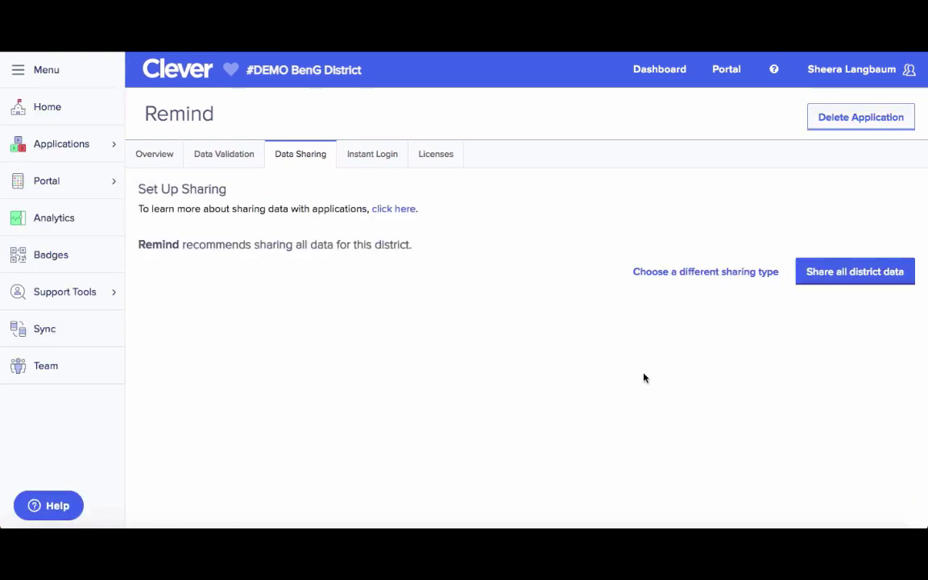
pyautogui.click(726, 274)
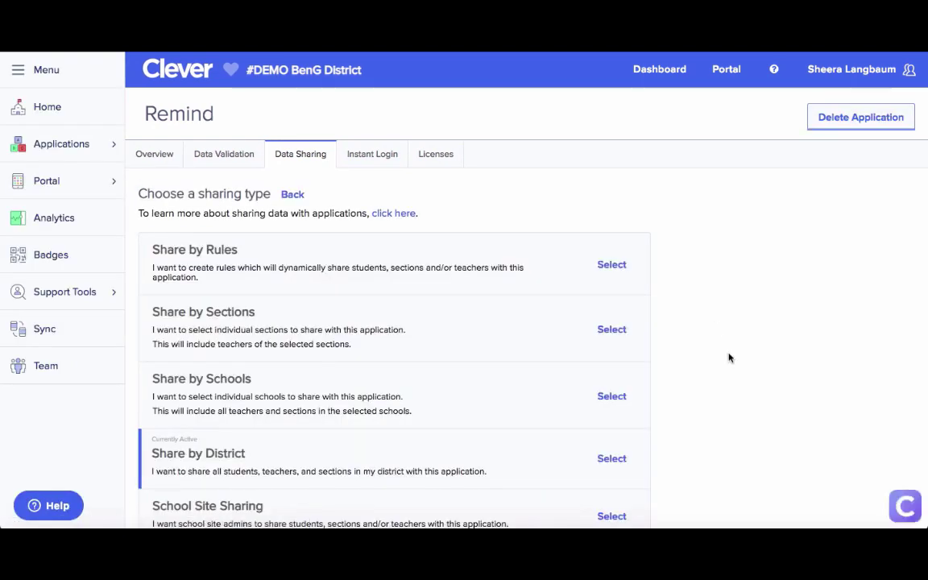
pyautogui.scroll(-1, 729, 358)
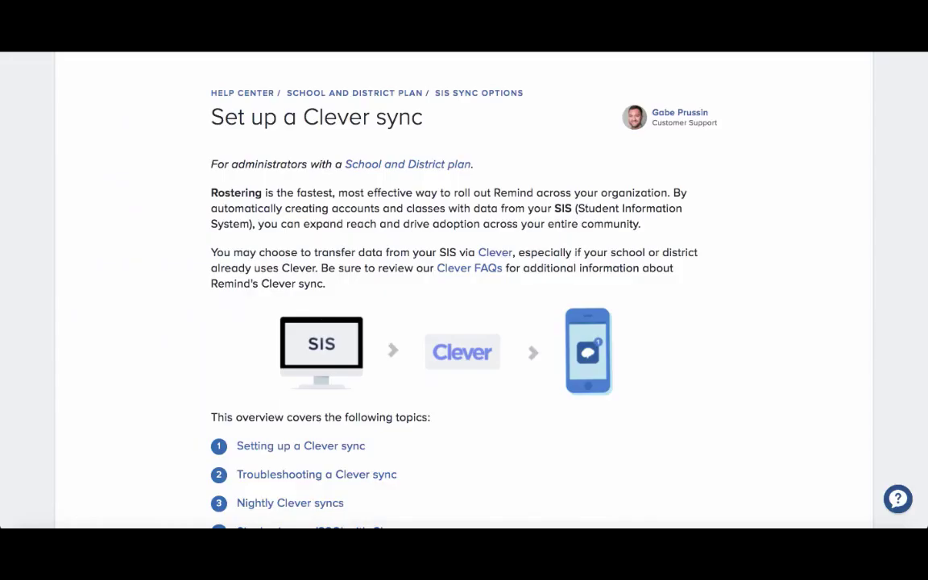
# - Read the Remind Help Center article "Set up a Clever sync" through its steps for adding Remind and sharing data
pyautogui.scroll(-4, 151, 214)
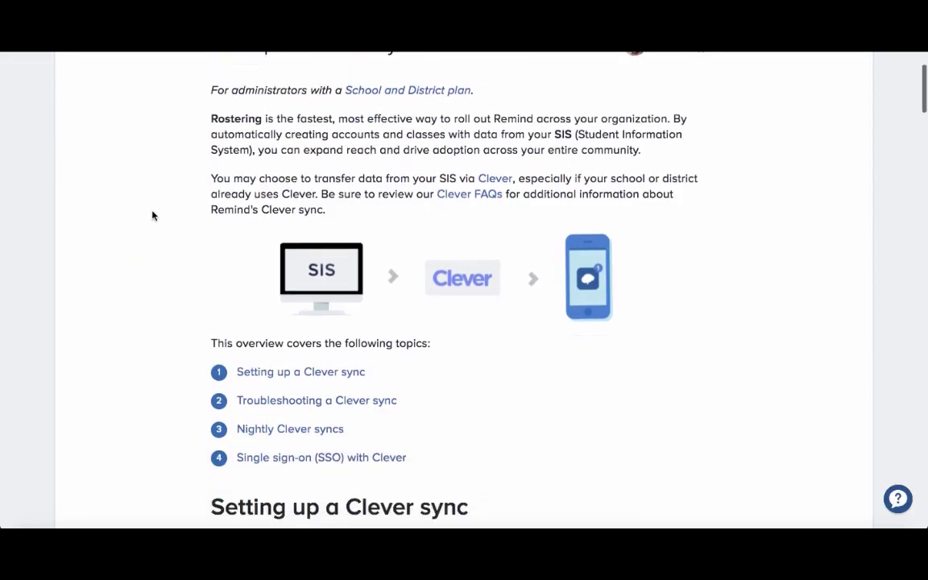
pyautogui.scroll(-5, 153, 215)
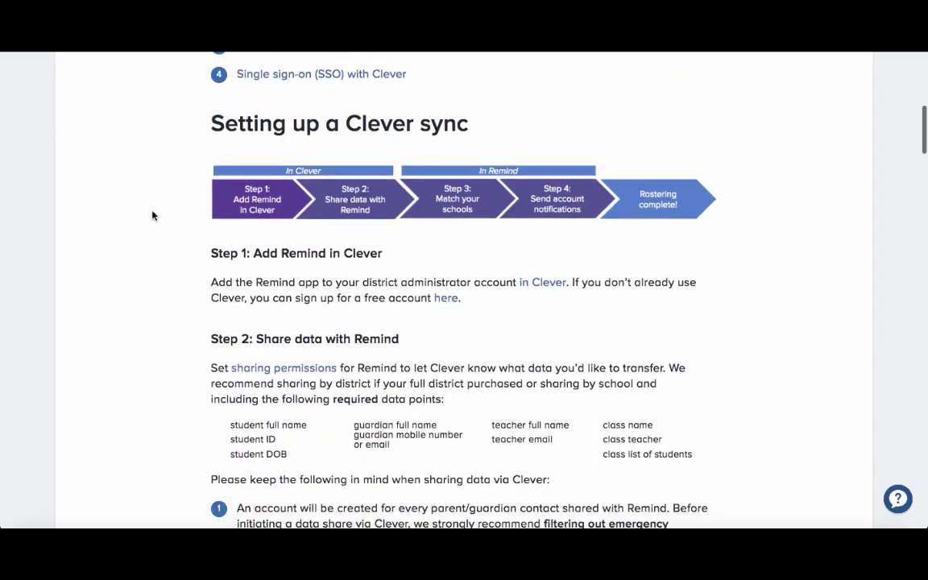
pyautogui.scroll(-1, 153, 215)
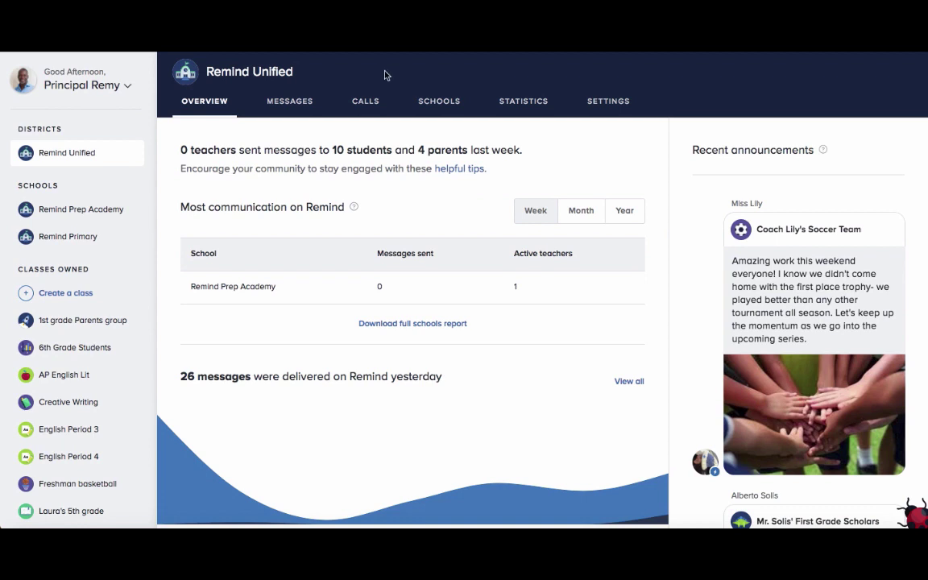
# - In Remind, start the Clever sync setup from the Remind Unified district's SIS sync settings, confirming the Remind app is installed in Clever
pyautogui.click(621, 104)
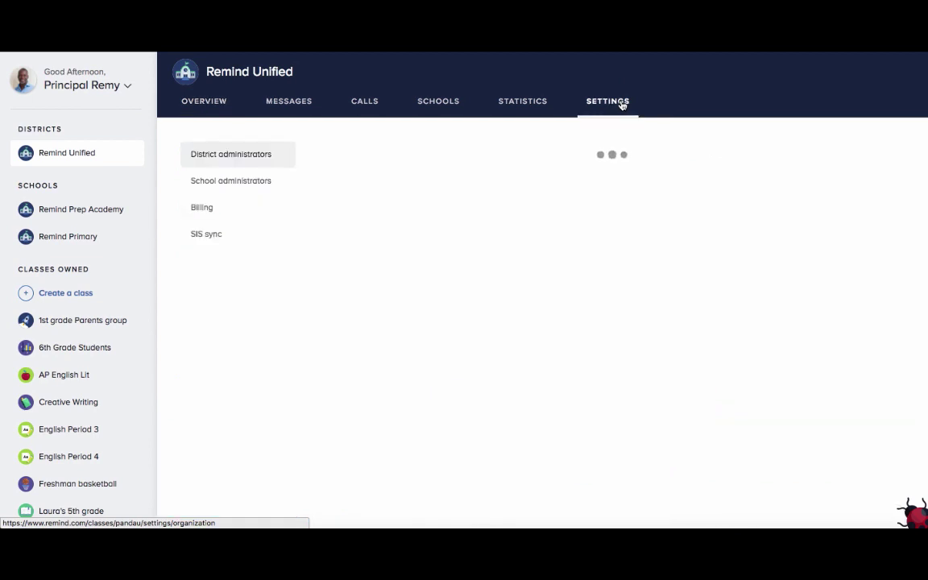
pyautogui.click(253, 244)
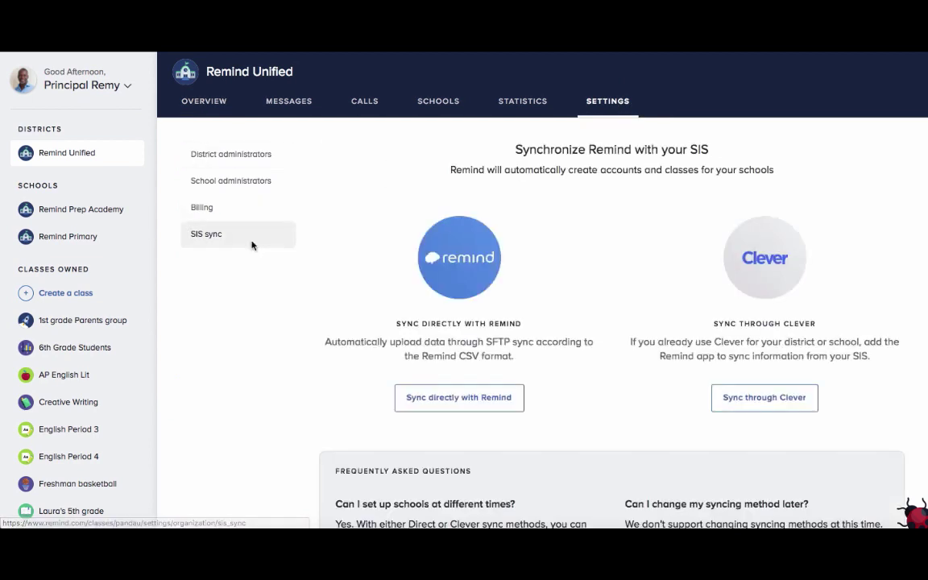
pyautogui.click(764, 410)
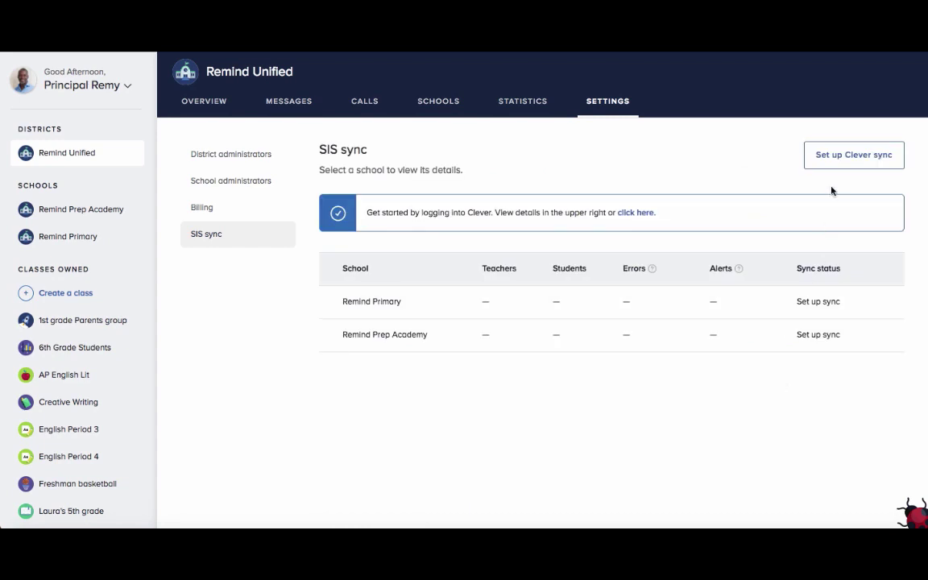
pyautogui.click(839, 158)
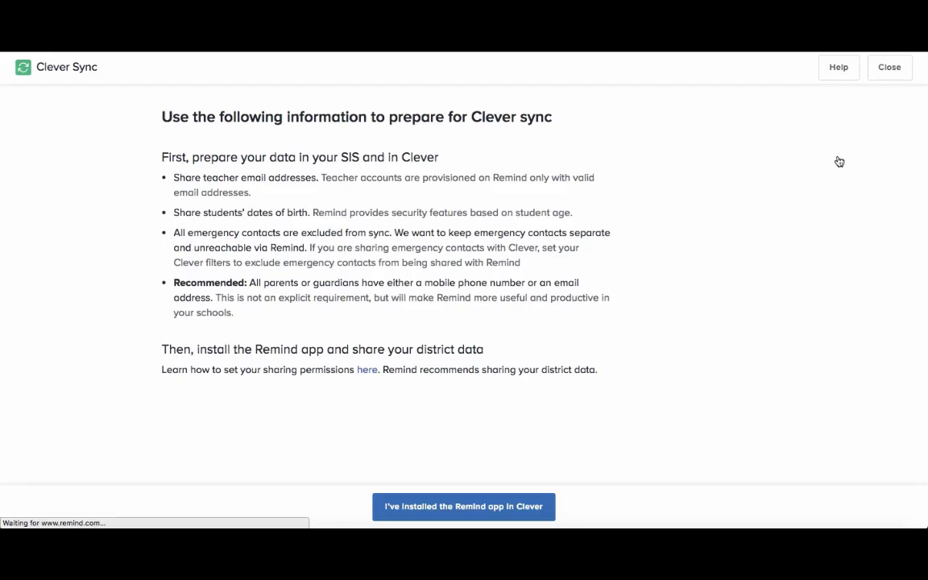
pyautogui.click(518, 509)
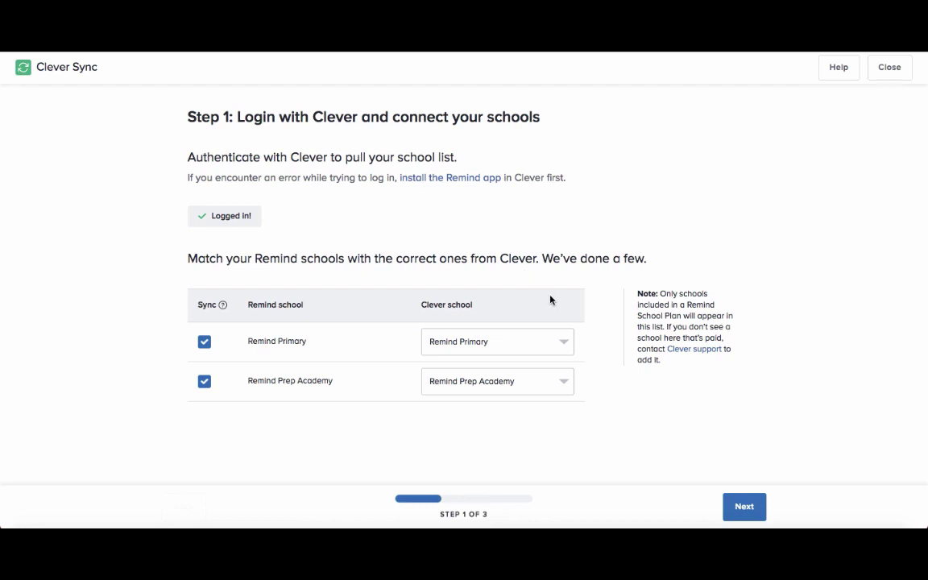
# - Check the Clever school choices offered for Remind Primary and Remind Prep Academy, keeping the existing matches
pyautogui.click(562, 344)
pyautogui.click(562, 344)
pyautogui.click(564, 384)
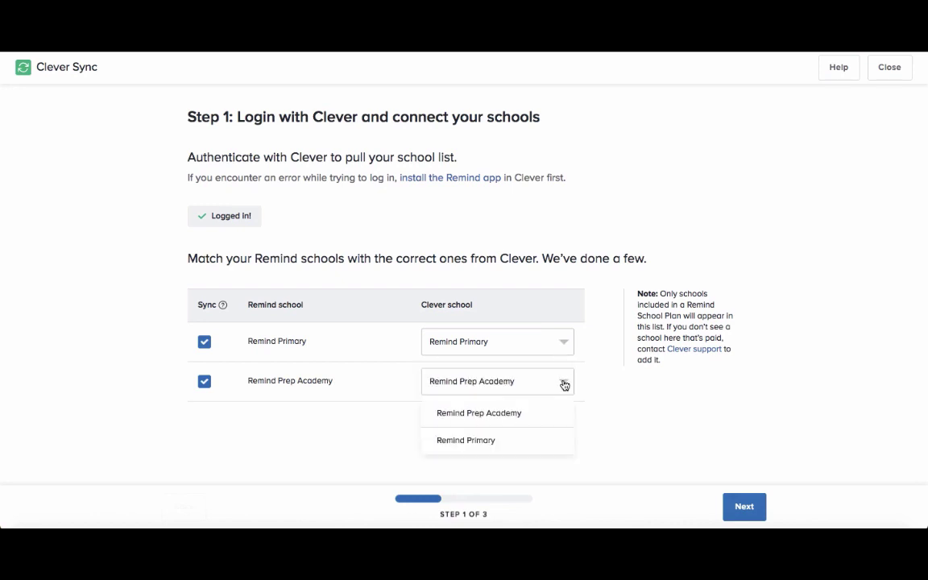
pyautogui.click(563, 384)
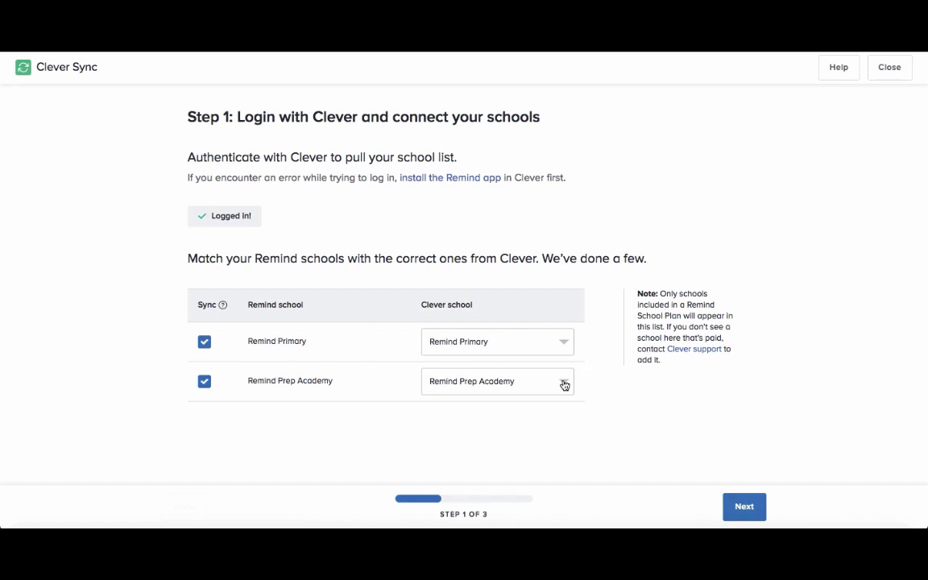
# - Try excluding Remind Primary and Remind Prep Academy from the sync one at a time, including each again
pyautogui.click(205, 344)
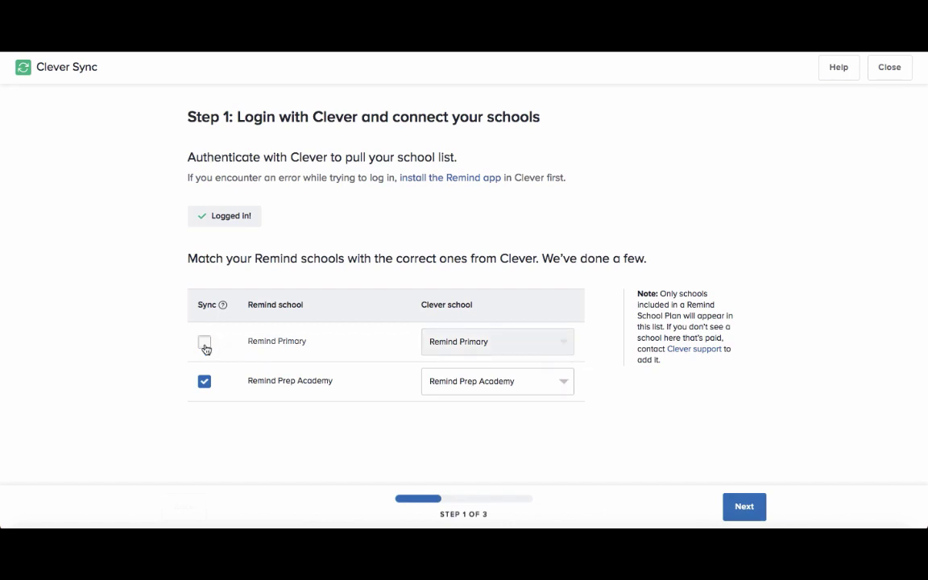
pyautogui.click(205, 346)
pyautogui.click(205, 384)
pyautogui.click(204, 384)
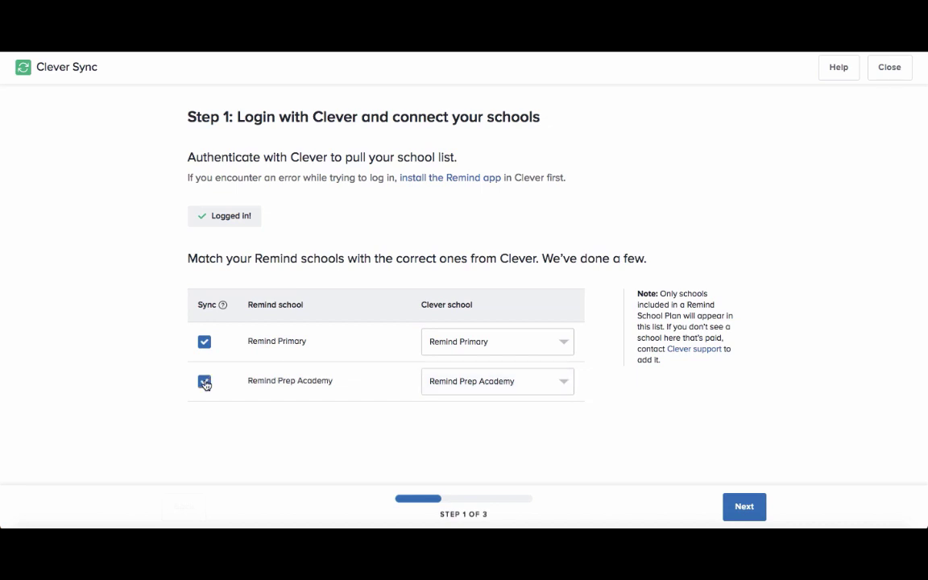
# - Accept the school matches and advance the Clever sync setup to the selection of accounts to create
pyautogui.click(737, 509)
pyautogui.click(737, 510)
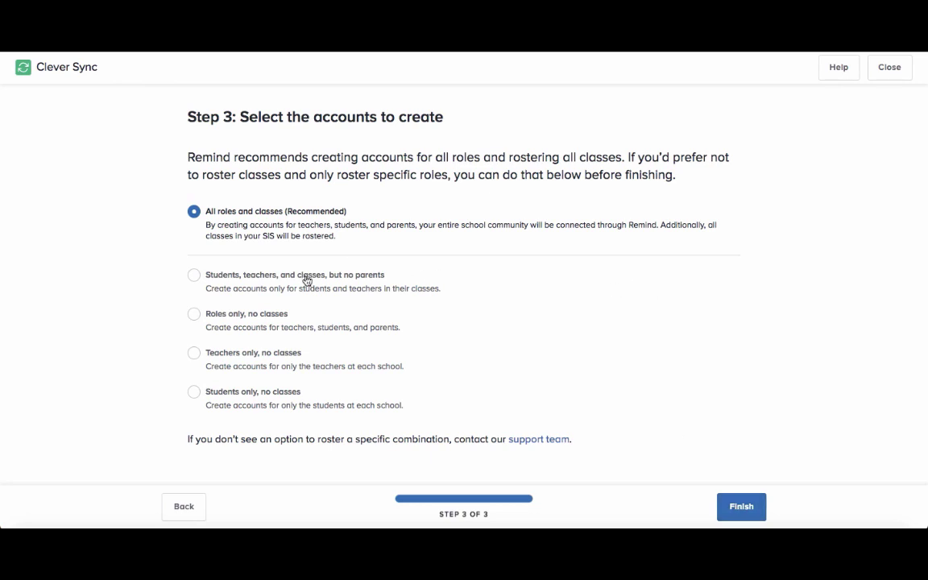
# - Try each alternative account creation option in turn, from students, teachers, and classes without parents to students only
pyautogui.click(194, 277)
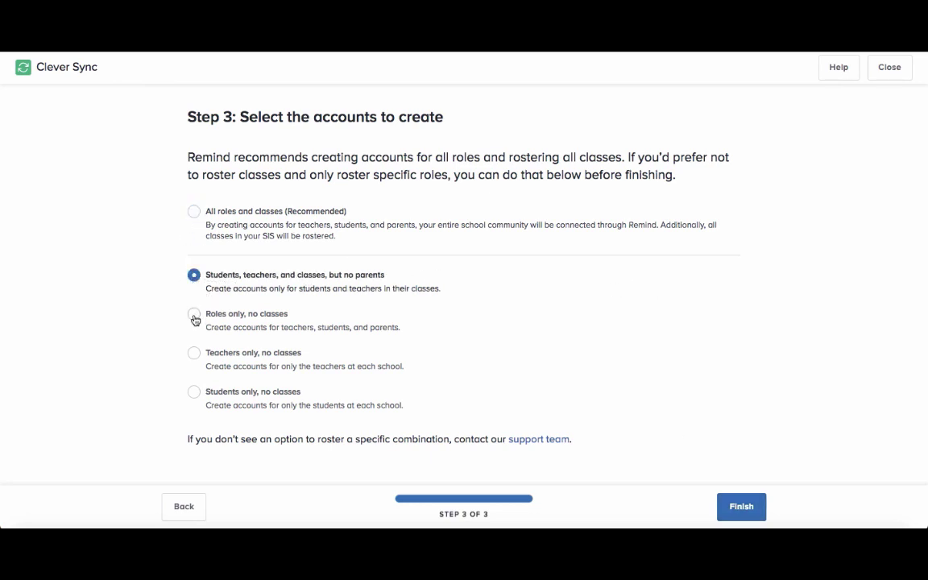
pyautogui.click(194, 316)
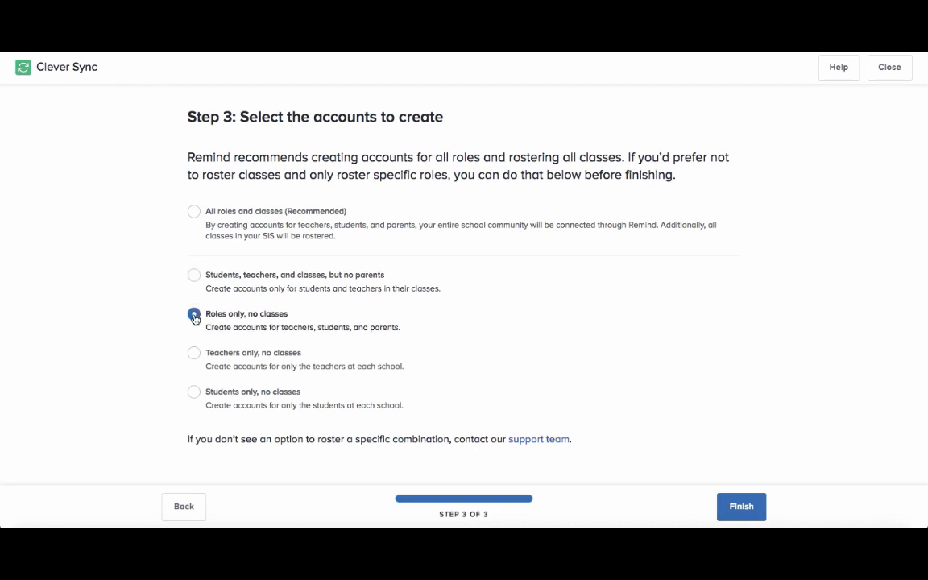
pyautogui.click(194, 355)
pyautogui.click(194, 394)
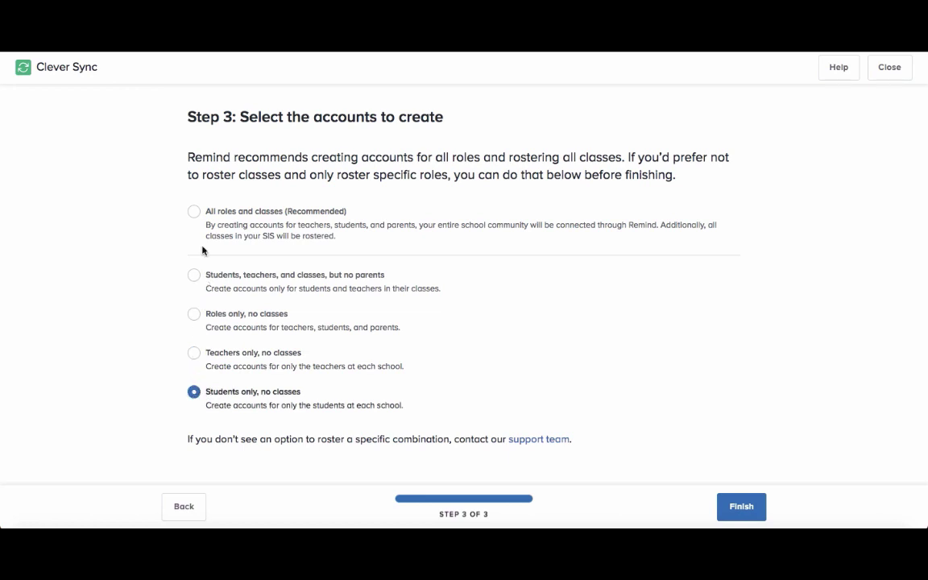
# - Choose to create accounts for all roles and classes, and finish the Clever sync setup
pyautogui.click(197, 216)
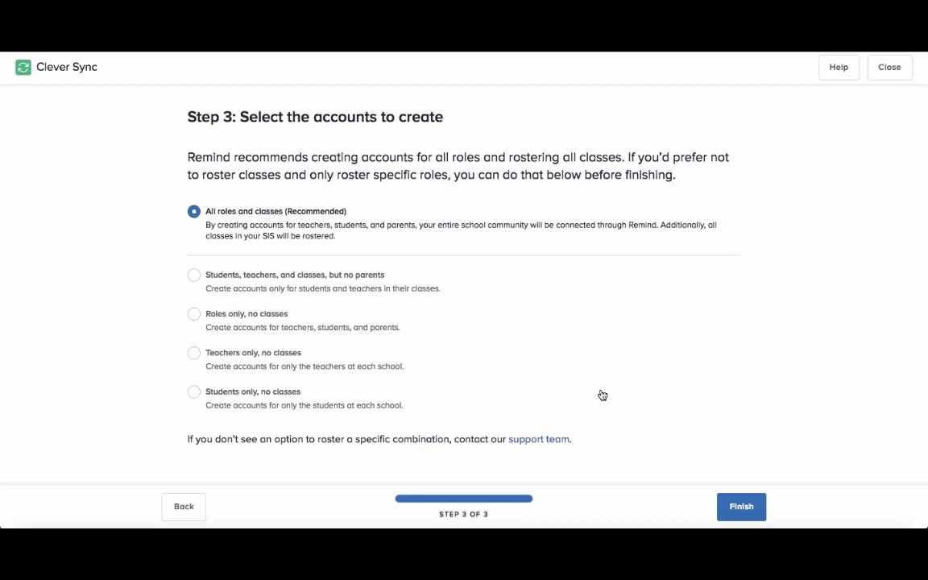
pyautogui.click(741, 508)
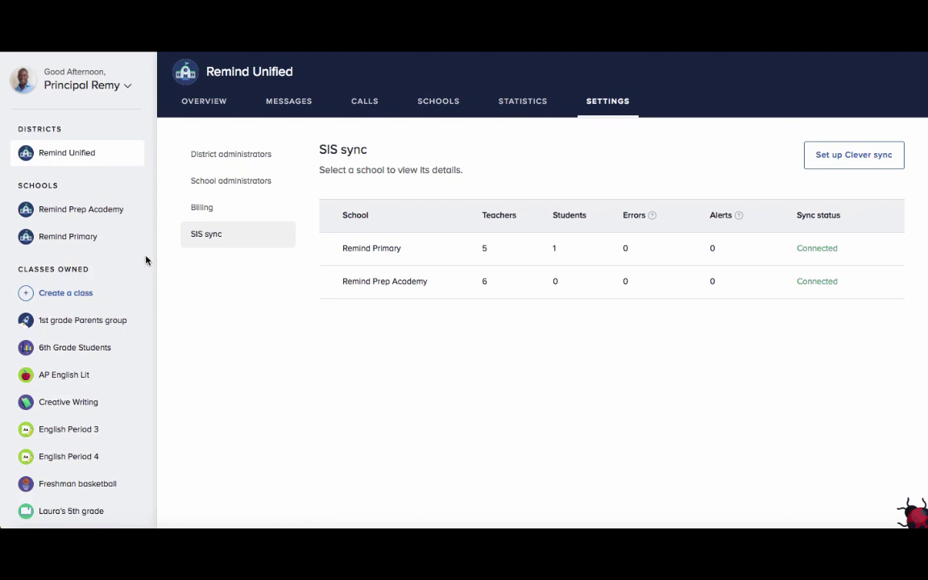
# - Open the SIS sync settings of the Remind Prep Academy school
pyautogui.click(116, 211)
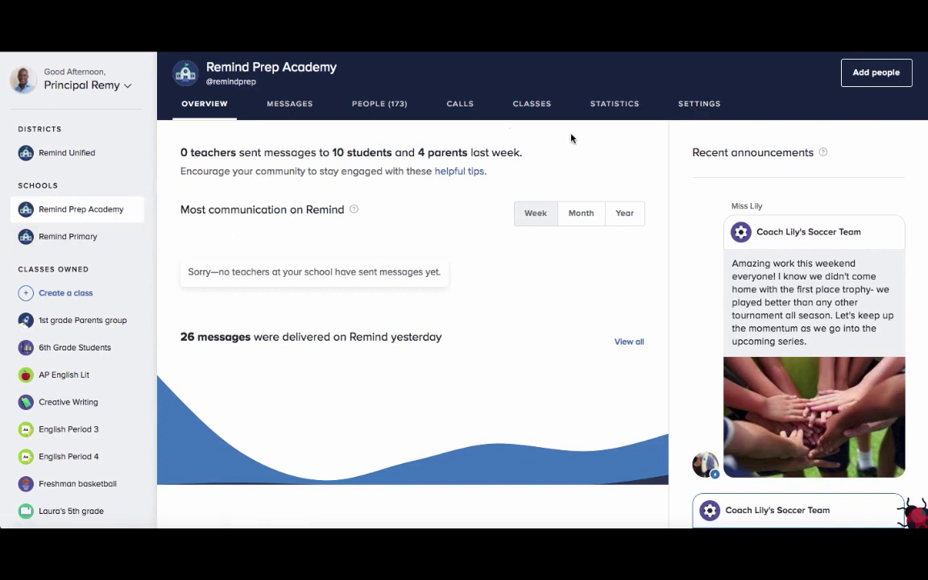
pyautogui.click(688, 108)
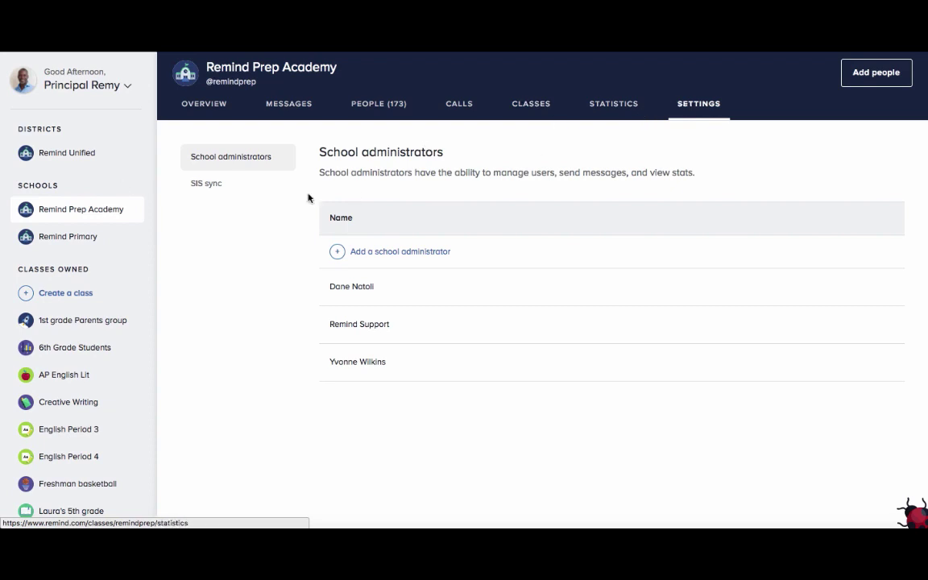
pyautogui.click(238, 191)
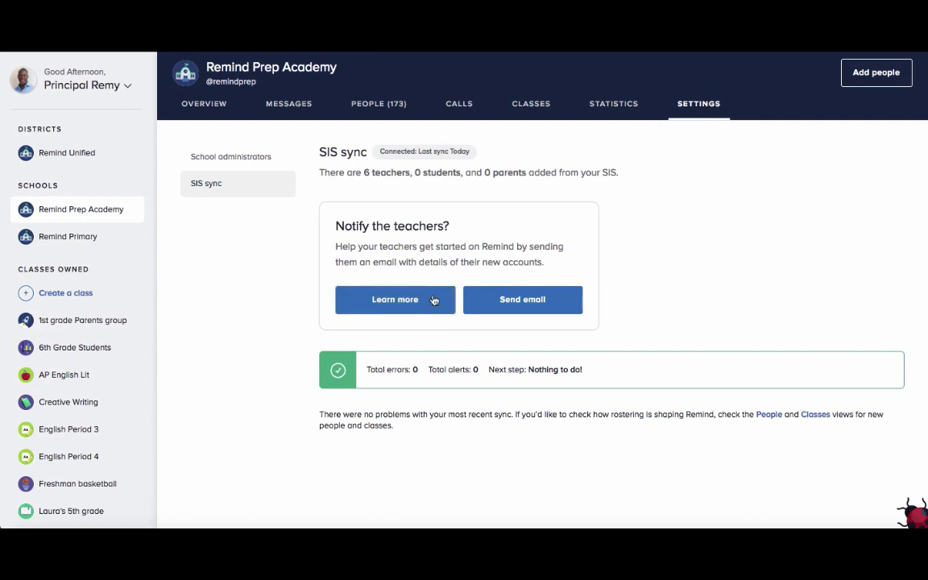
# - Look up more information on notifying teachers, and send Remind Prep Academy's teachers the email about claiming their accounts
pyautogui.click(434, 300)
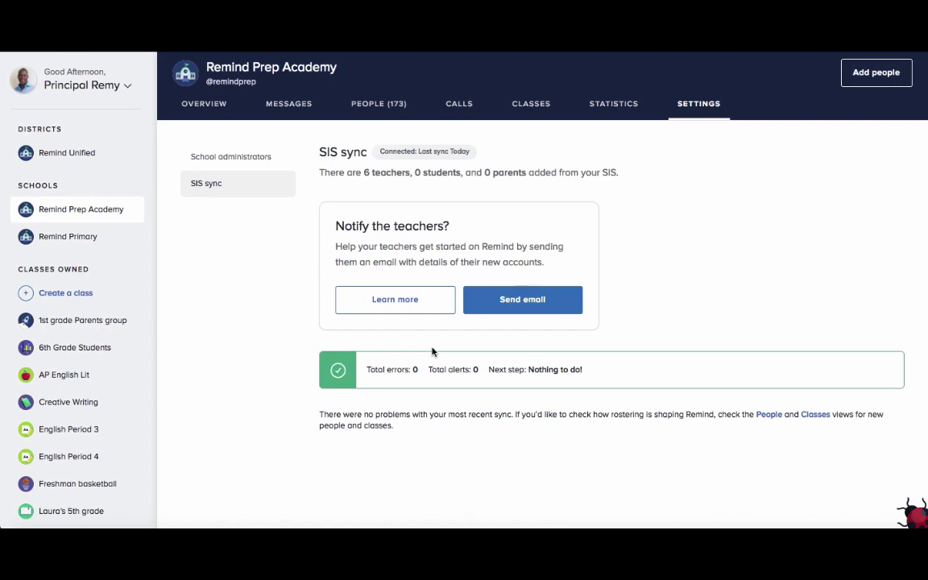
pyautogui.click(524, 301)
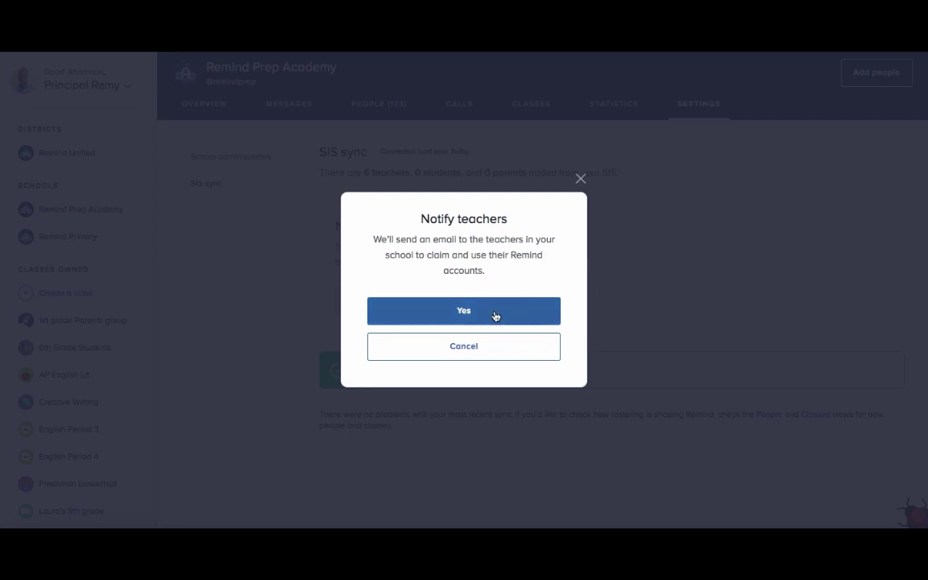
pyautogui.click(493, 317)
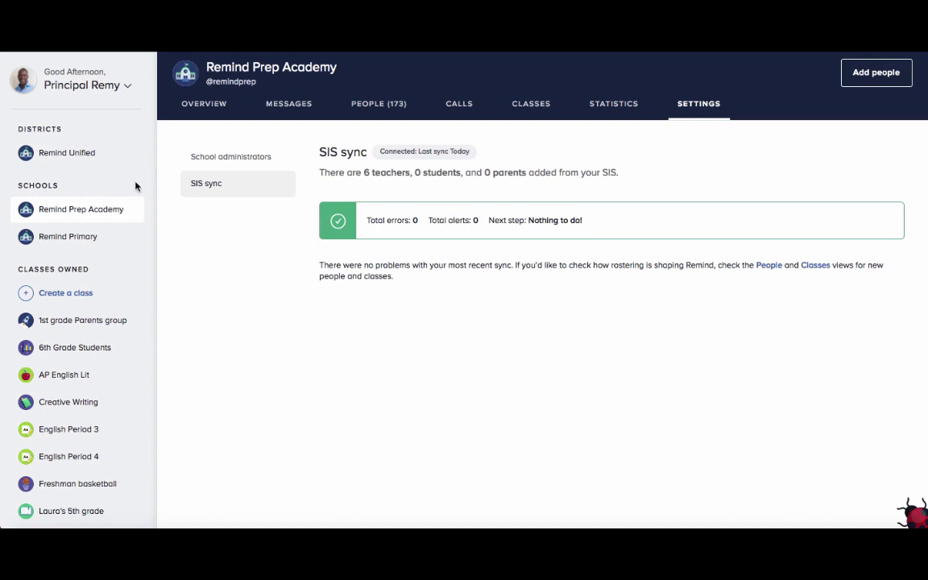
# - Return to the Remind Unified district's SIS sync overview of its schools
pyautogui.click(103, 154)
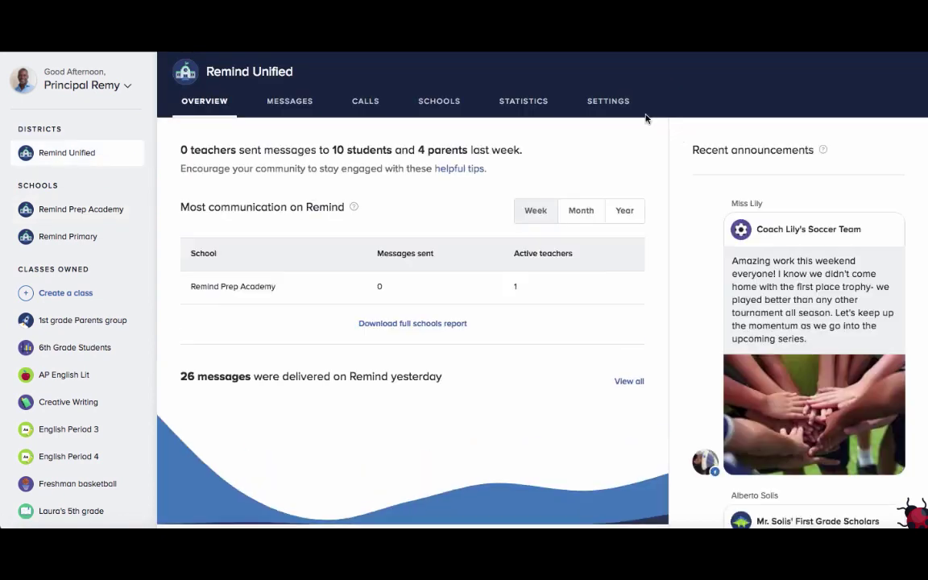
pyautogui.click(609, 101)
pyautogui.click(246, 237)
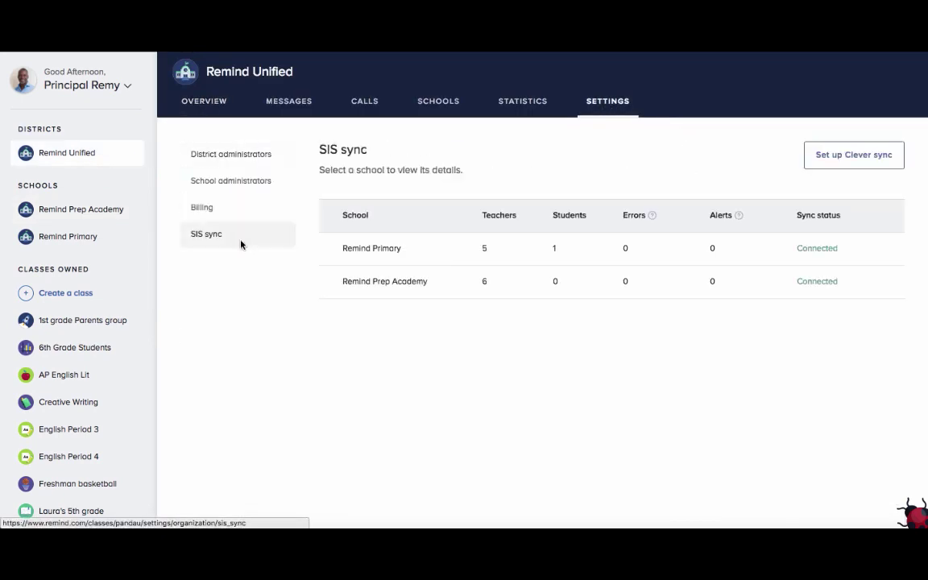